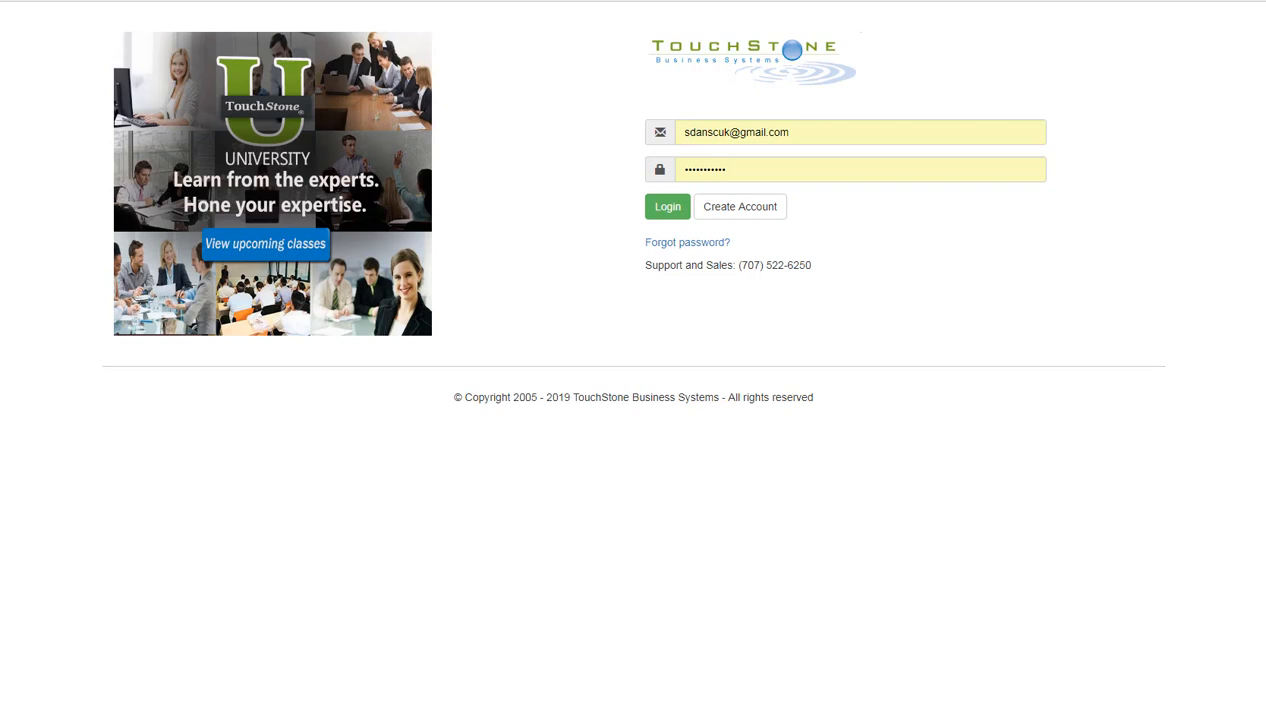
# Log in and open the HVAC Installation Curbeside FeedBack Evaluation Form custom form under the HVAC Service Tech responsibilities
pyautogui.click(670, 213)
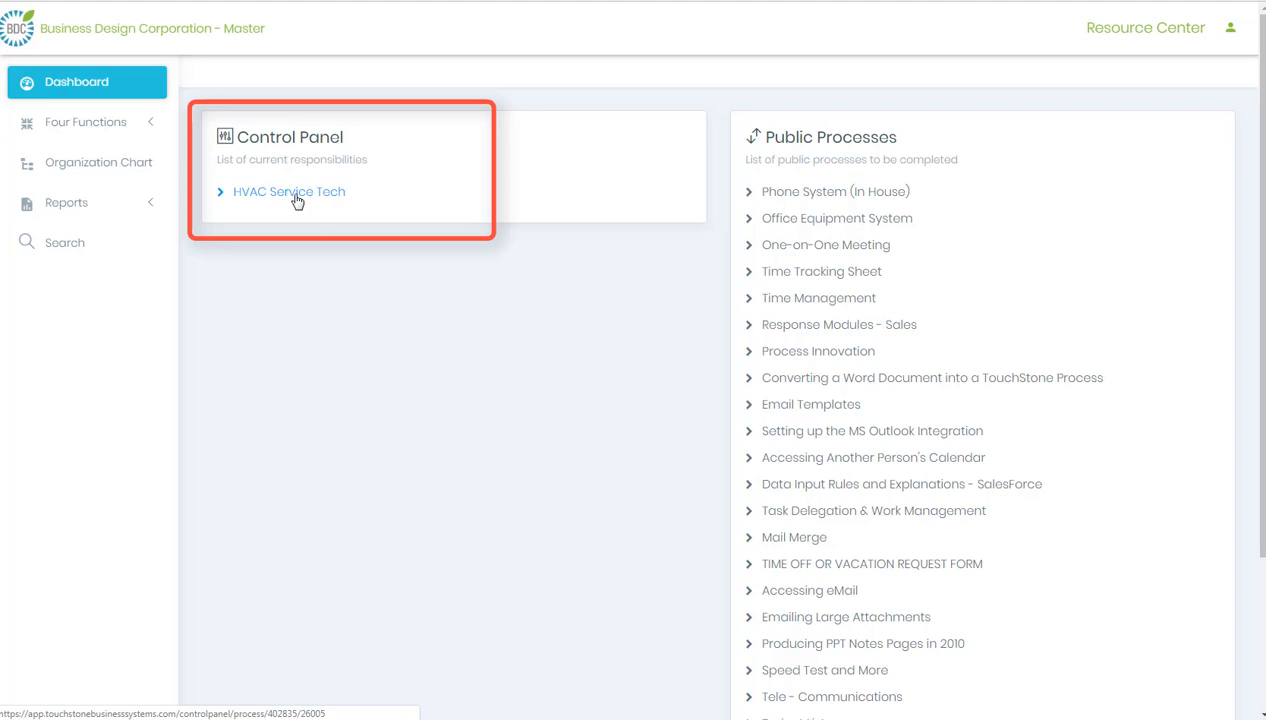
pyautogui.click(297, 199)
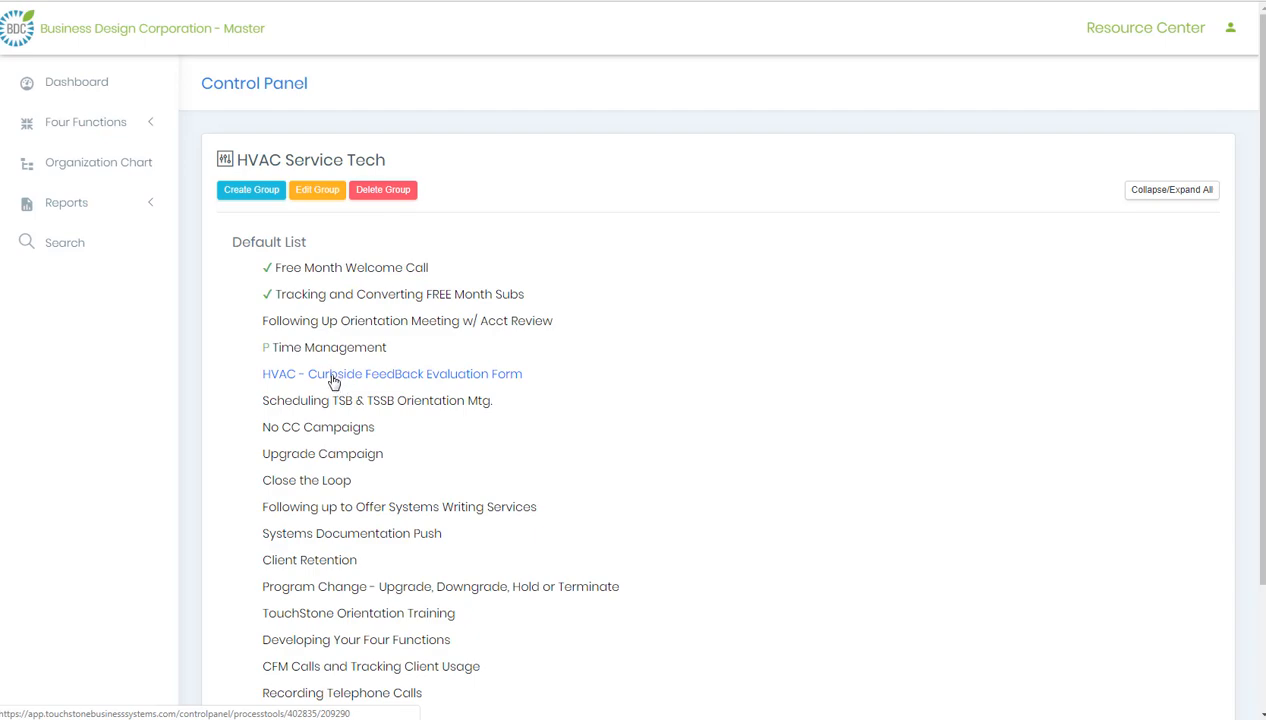
pyautogui.click(333, 377)
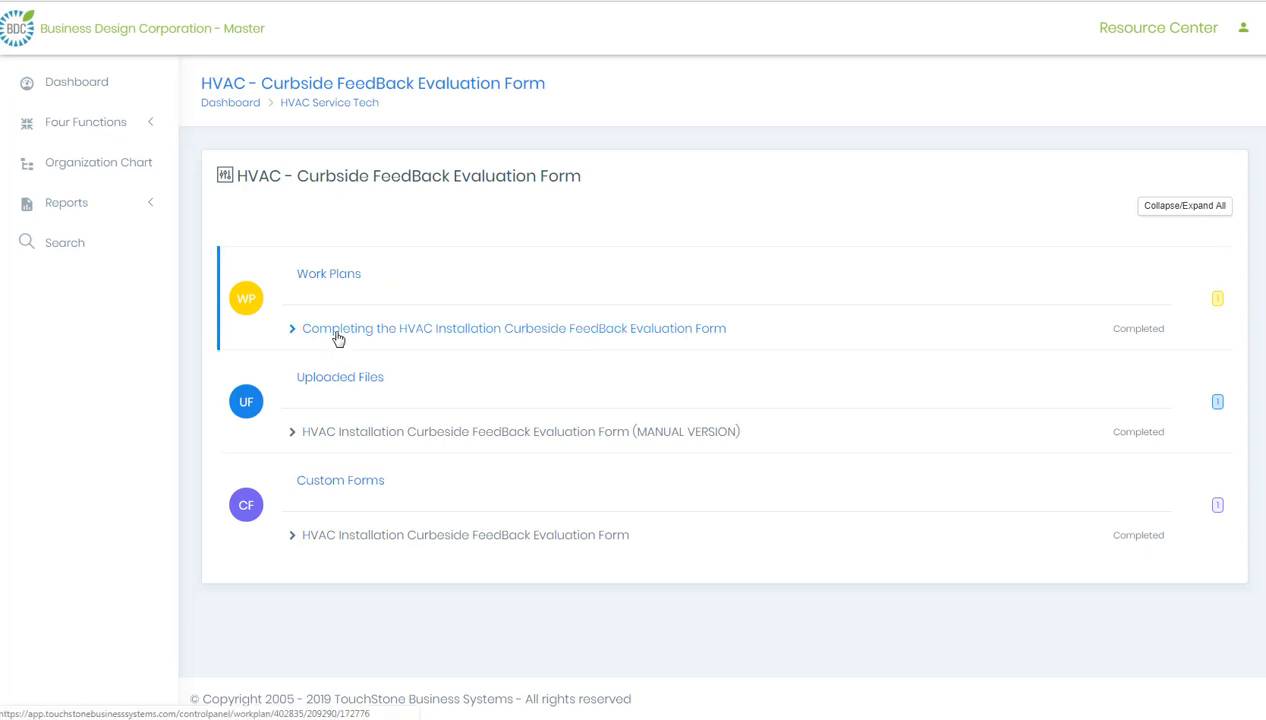
pyautogui.click(359, 542)
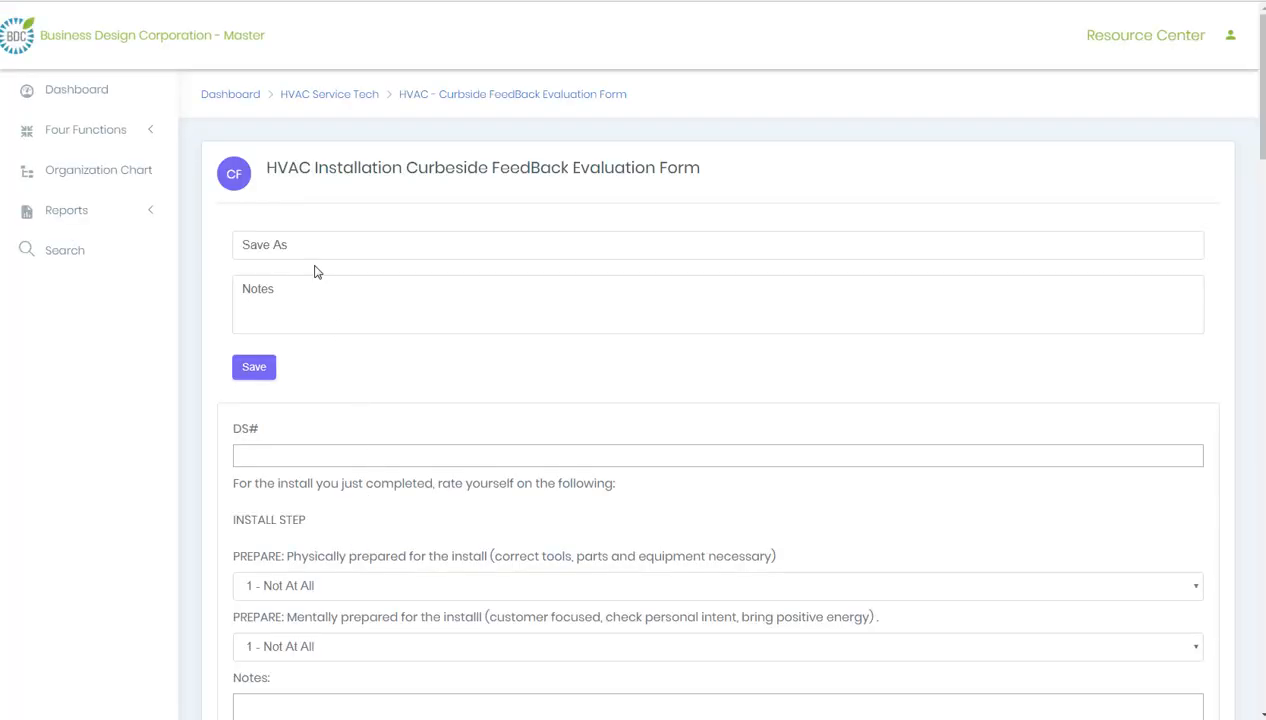
# Enter "Client Name" as the Save As title of the evaluation form
pyautogui.click(311, 245)
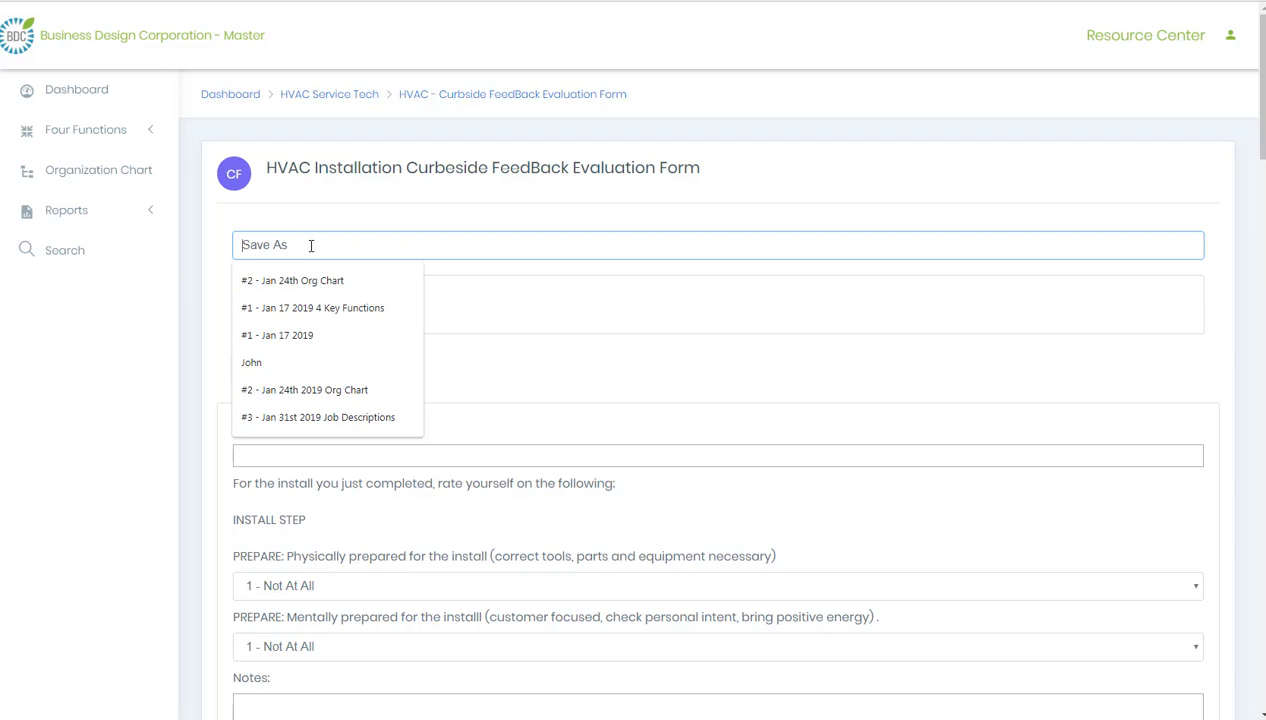
pyautogui.write('Client Nam')
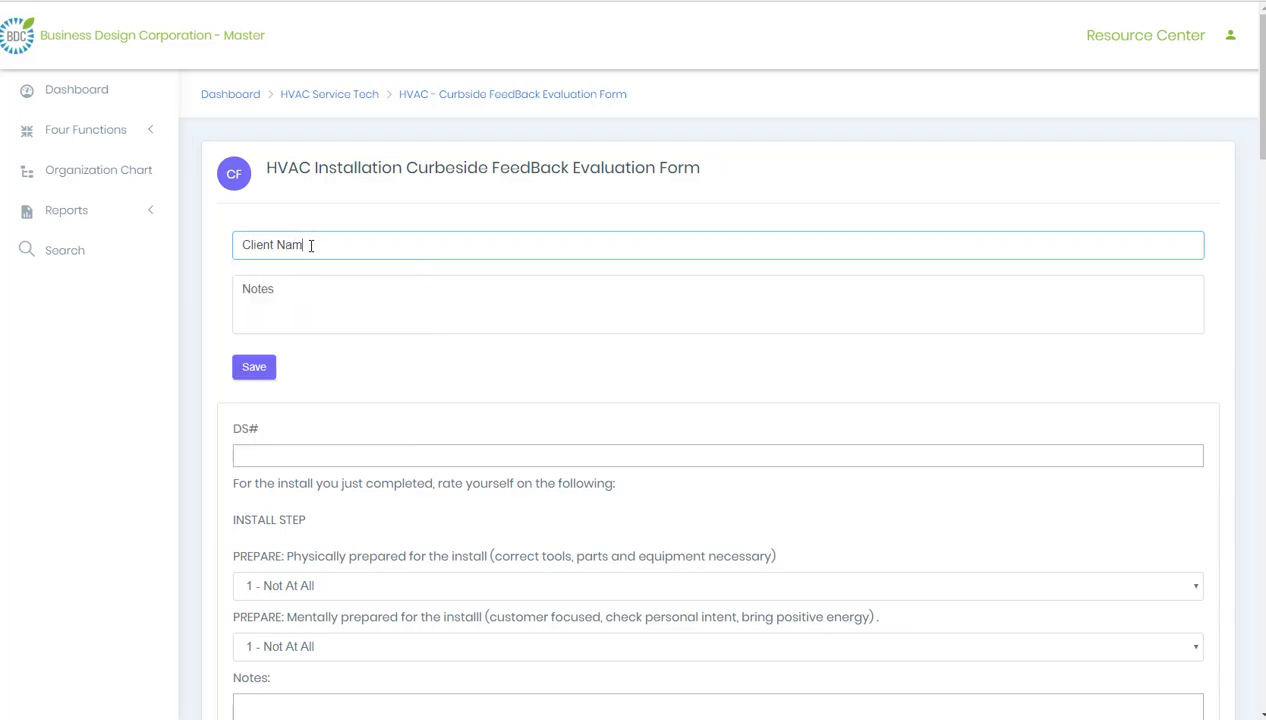
pyautogui.write('e')
pyautogui.click(294, 288)
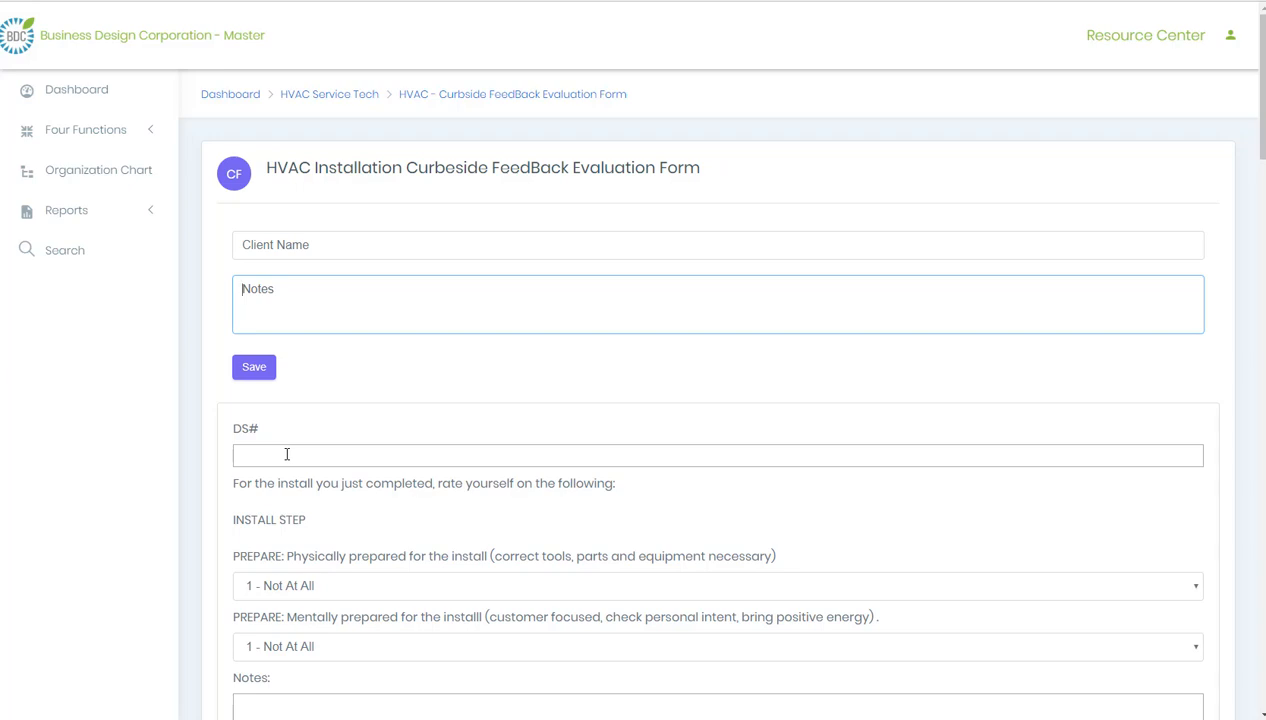
# Rate both PREPARE items, physically prepared and mentally prepared for the install, as 3 - Average
pyautogui.scroll(-1, 286, 455)
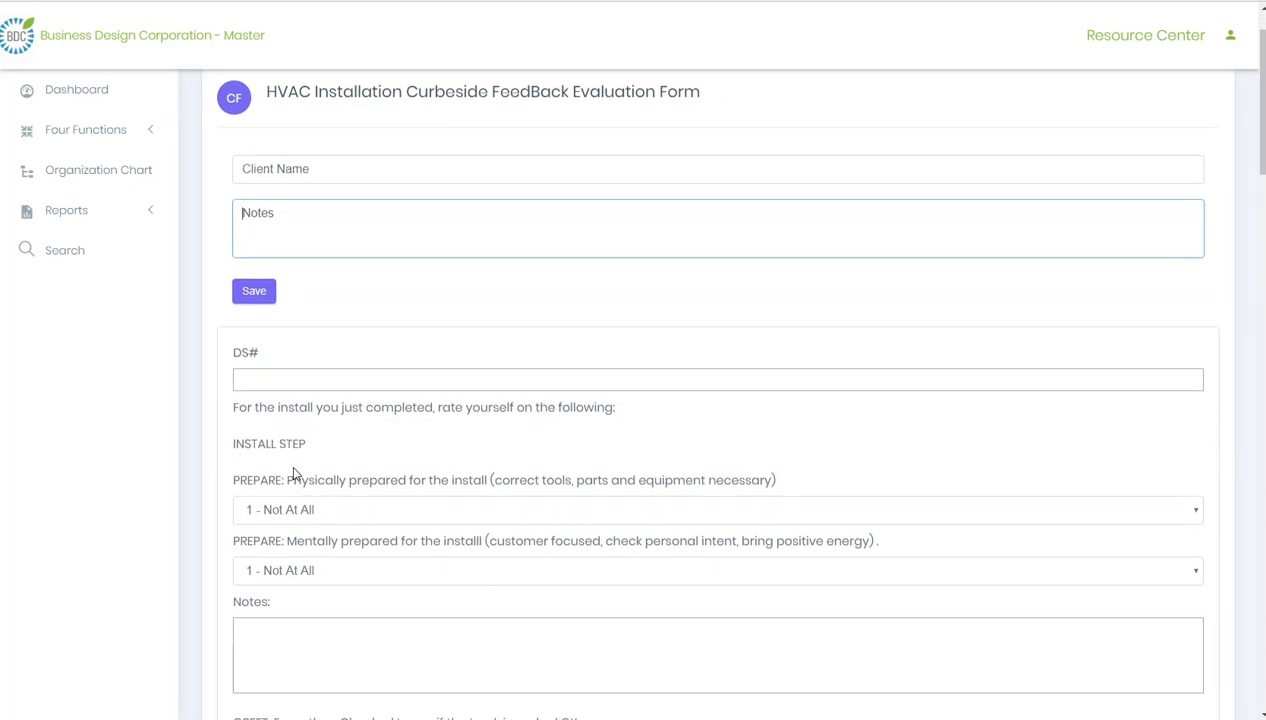
pyautogui.scroll(-1, 291, 475)
pyautogui.click(846, 433)
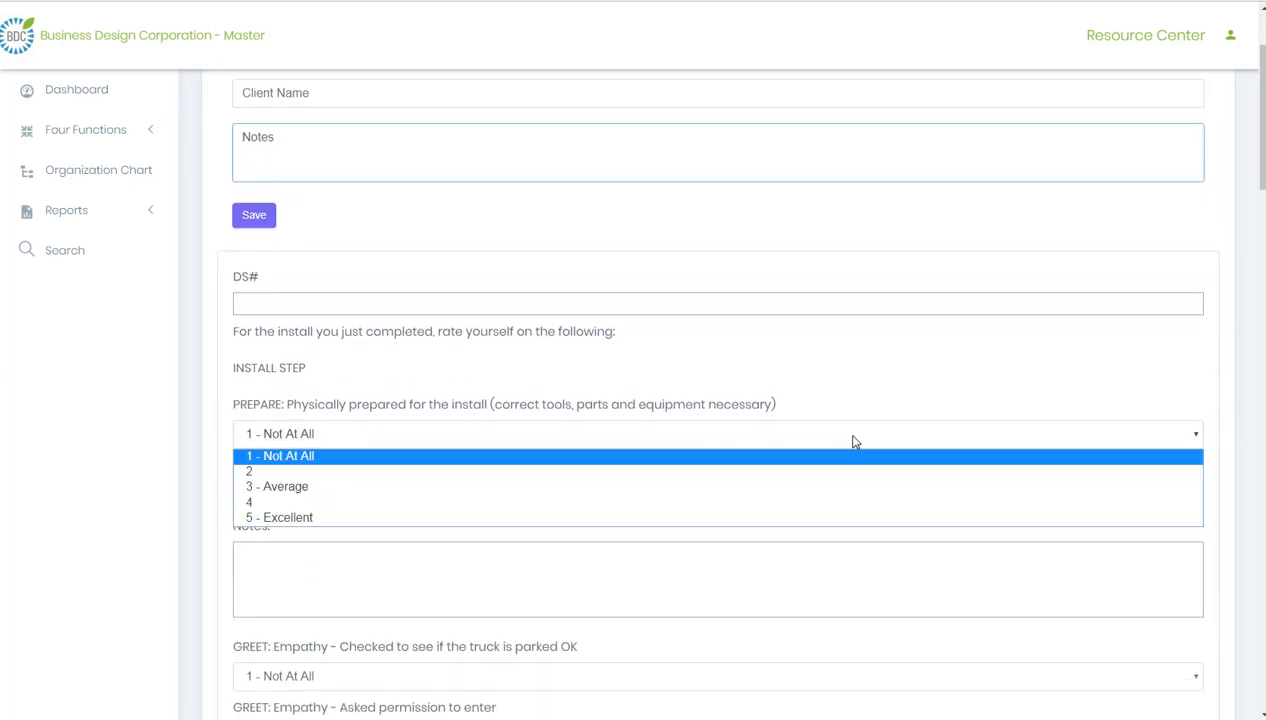
pyautogui.click(295, 488)
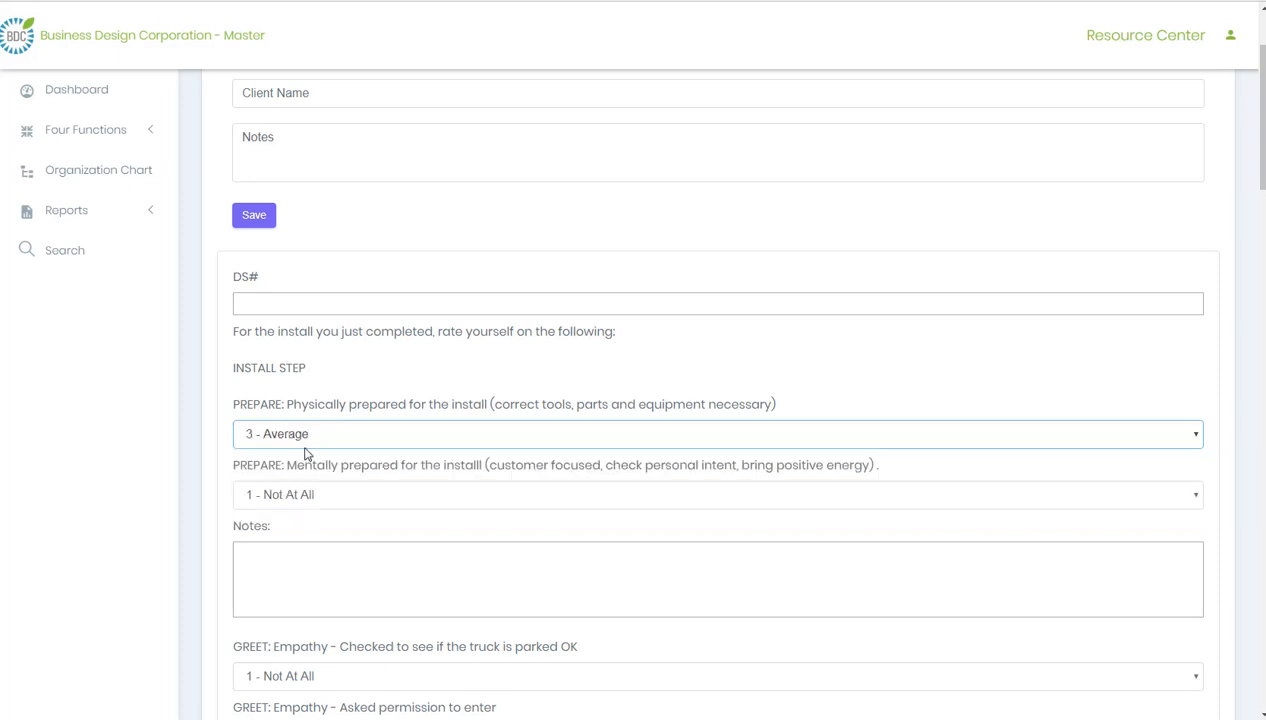
pyautogui.click(336, 496)
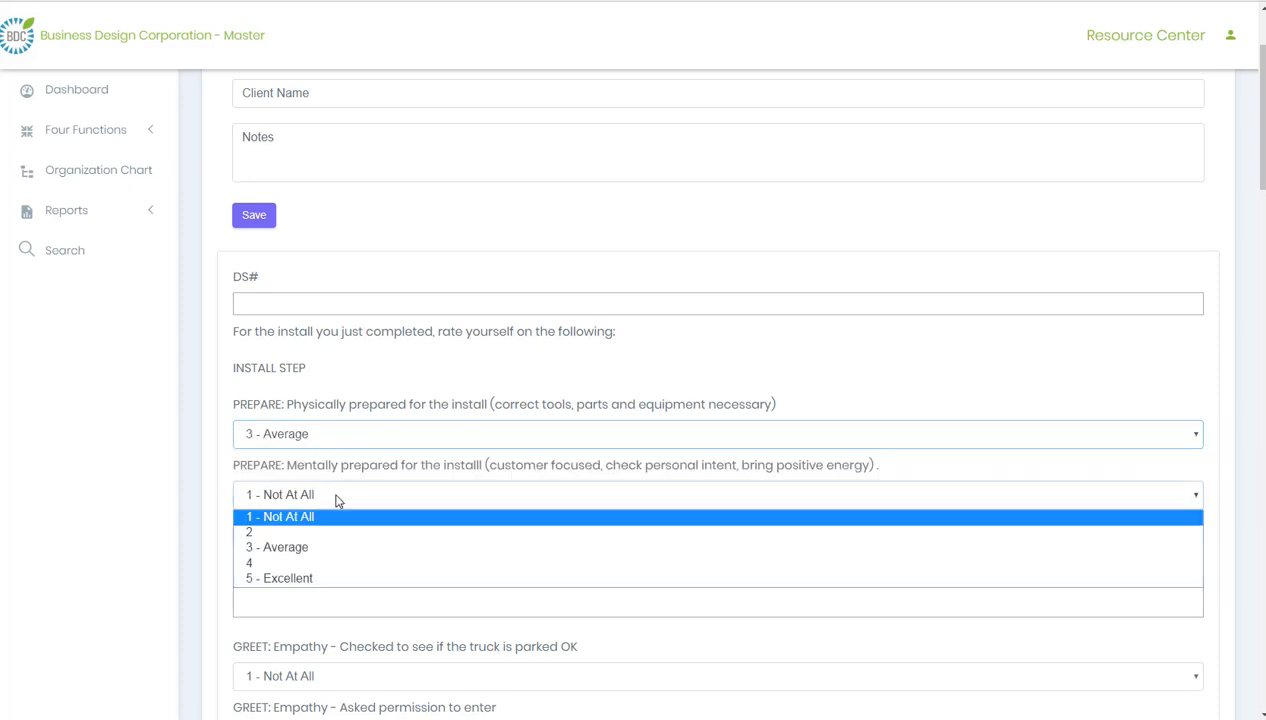
pyautogui.click(281, 556)
# Add the note "Input a note here" below the PREPARE ratings
pyautogui.scroll(-1, 396, 498)
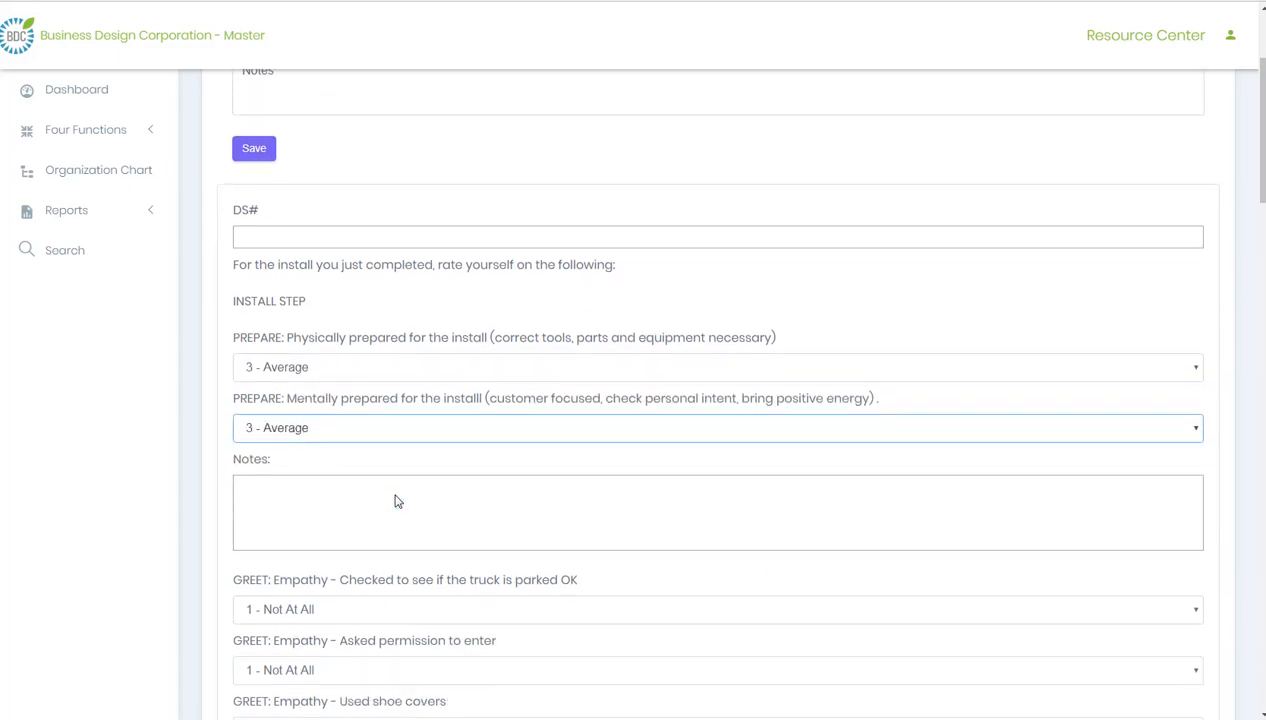
pyautogui.click(269, 488)
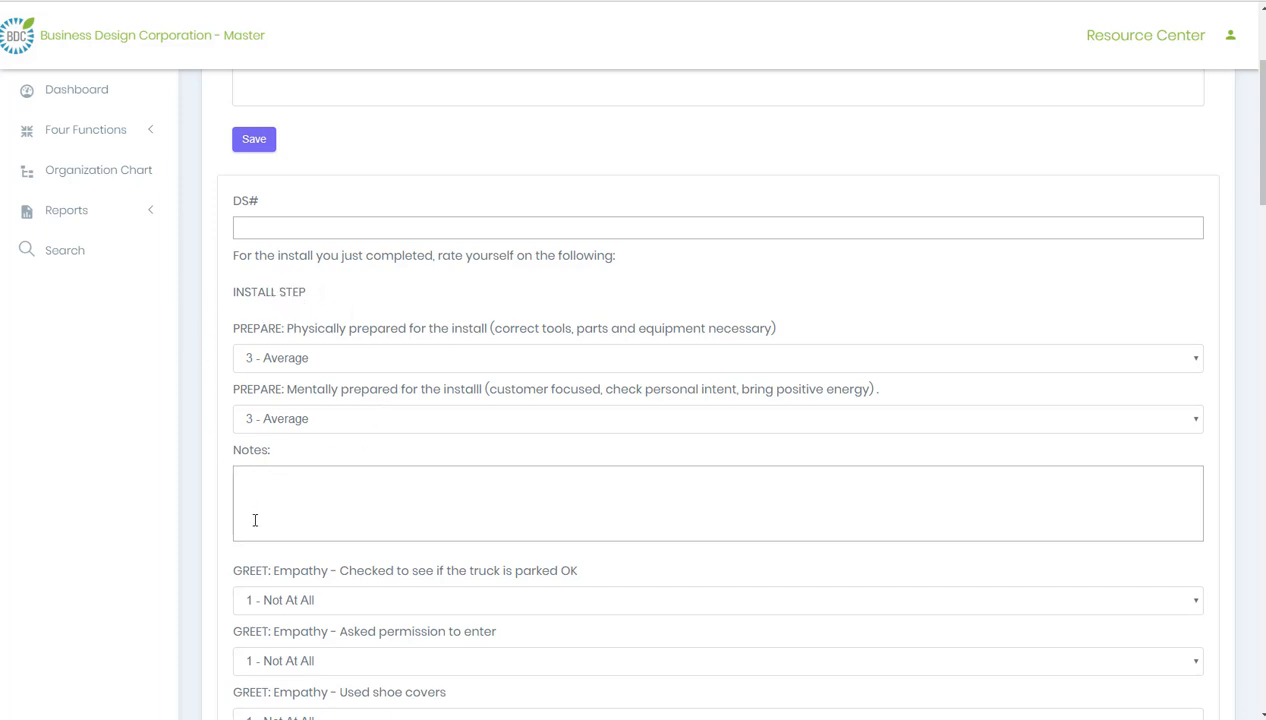
pyautogui.write('Input a note here')
# Review the form's remaining GREET, EXPLORE, EXECUTE, PRESENT and WRAP UP rating items and notes fields
pyautogui.scroll(-2, 335, 497)
pyautogui.scroll(-5, 309, 413)
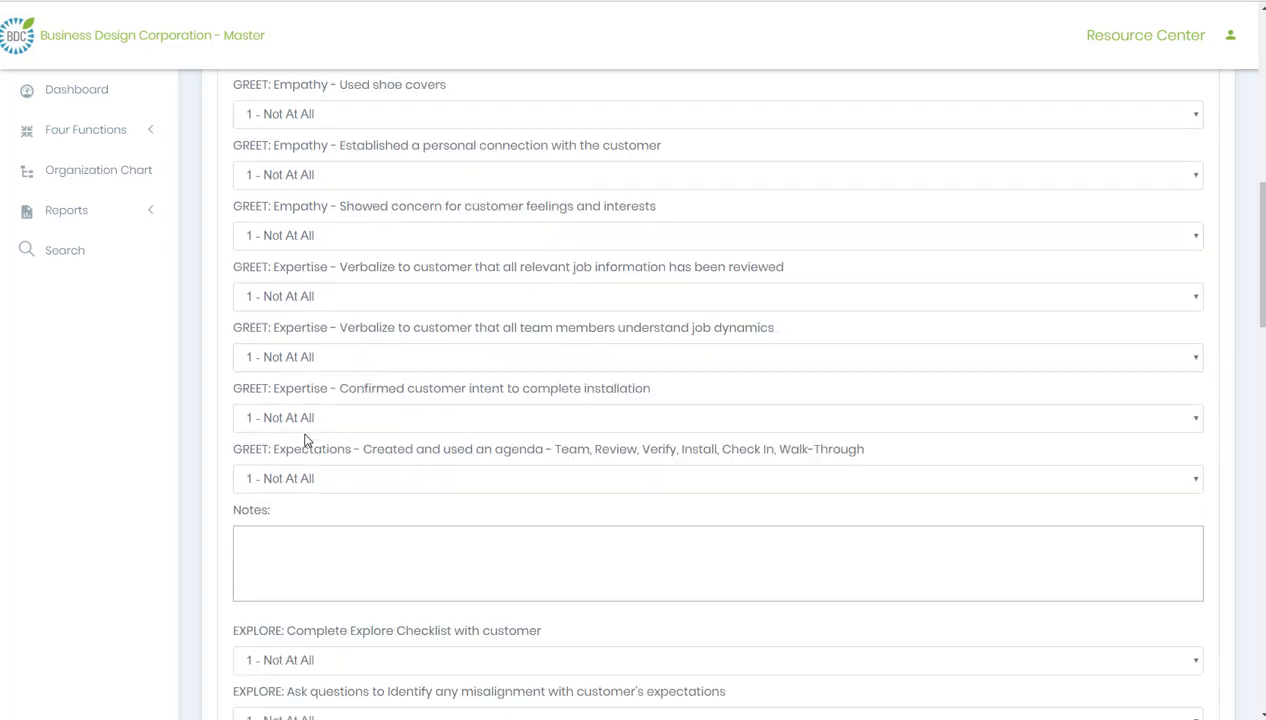
pyautogui.scroll(-6, 303, 452)
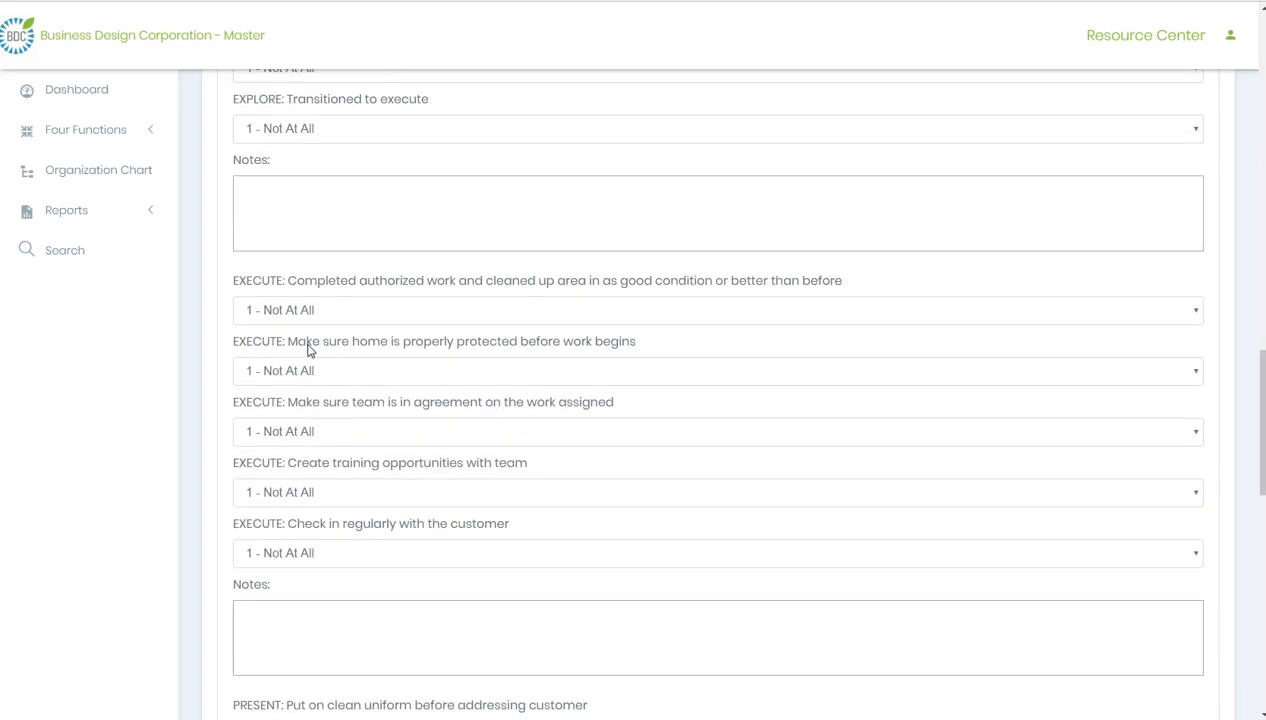
pyautogui.scroll(-3, 305, 390)
pyautogui.scroll(-6, 303, 422)
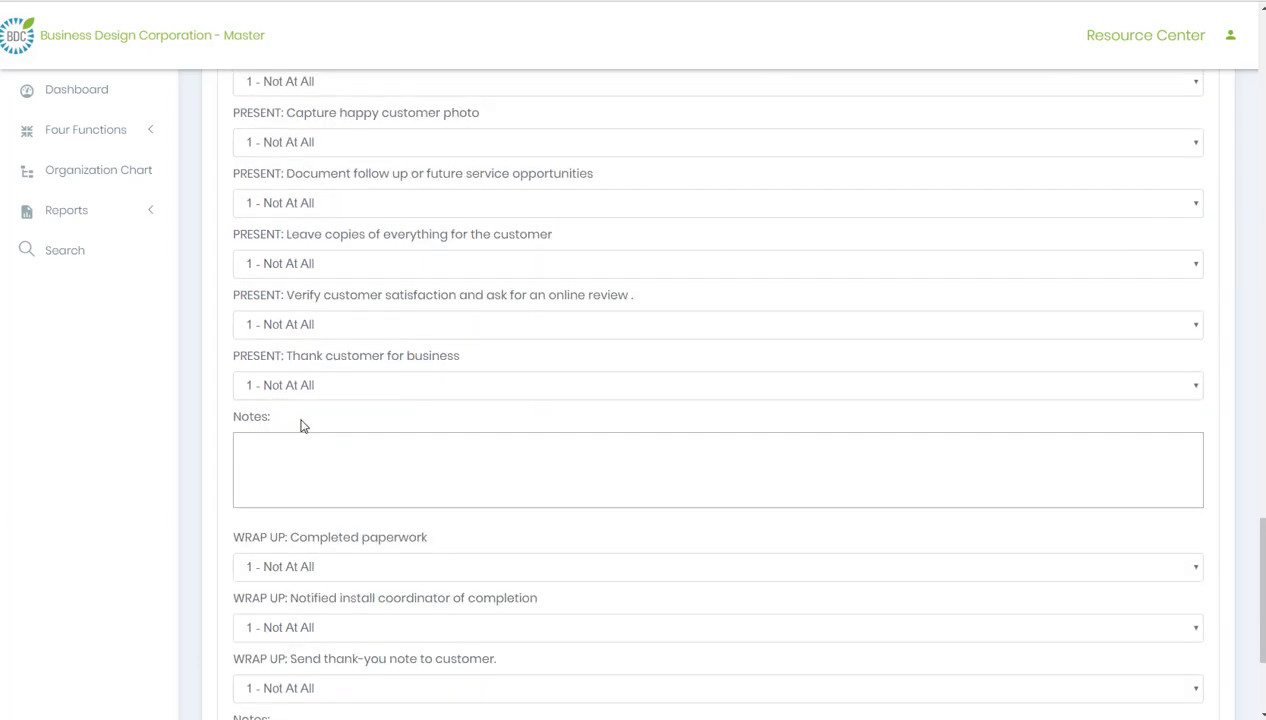
pyautogui.scroll(10, 303, 427)
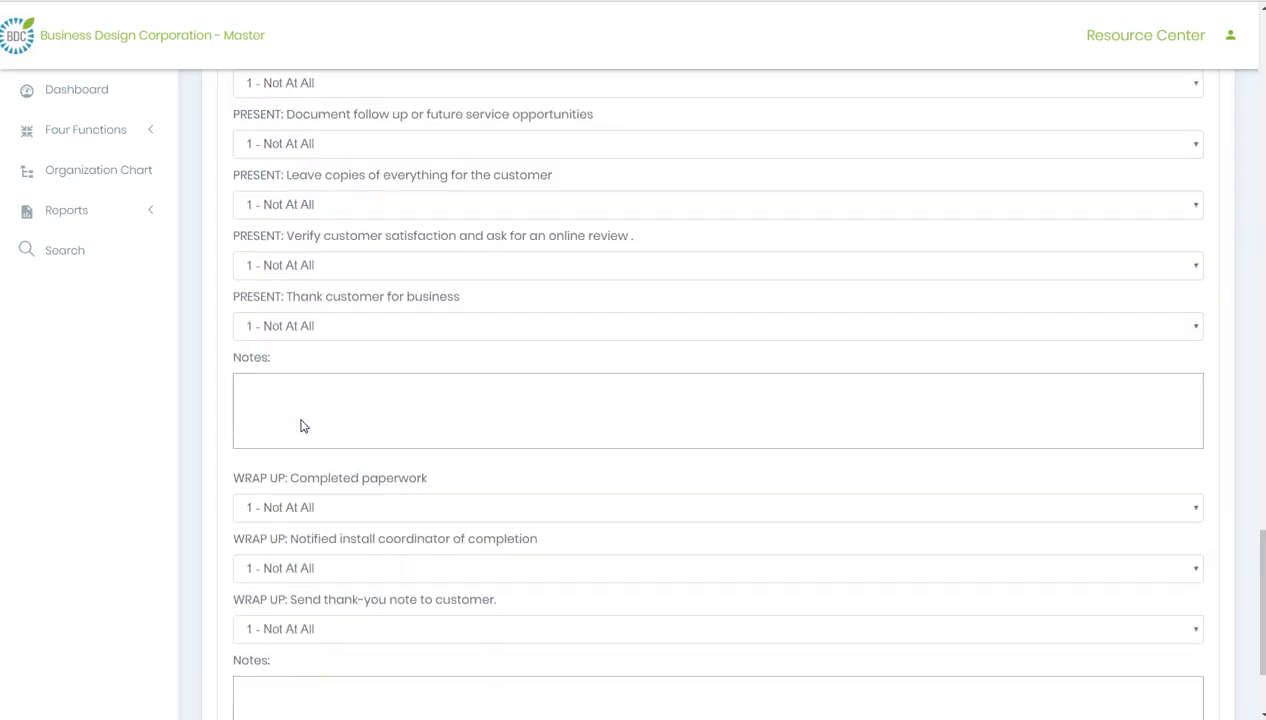
pyautogui.scroll(7, 303, 427)
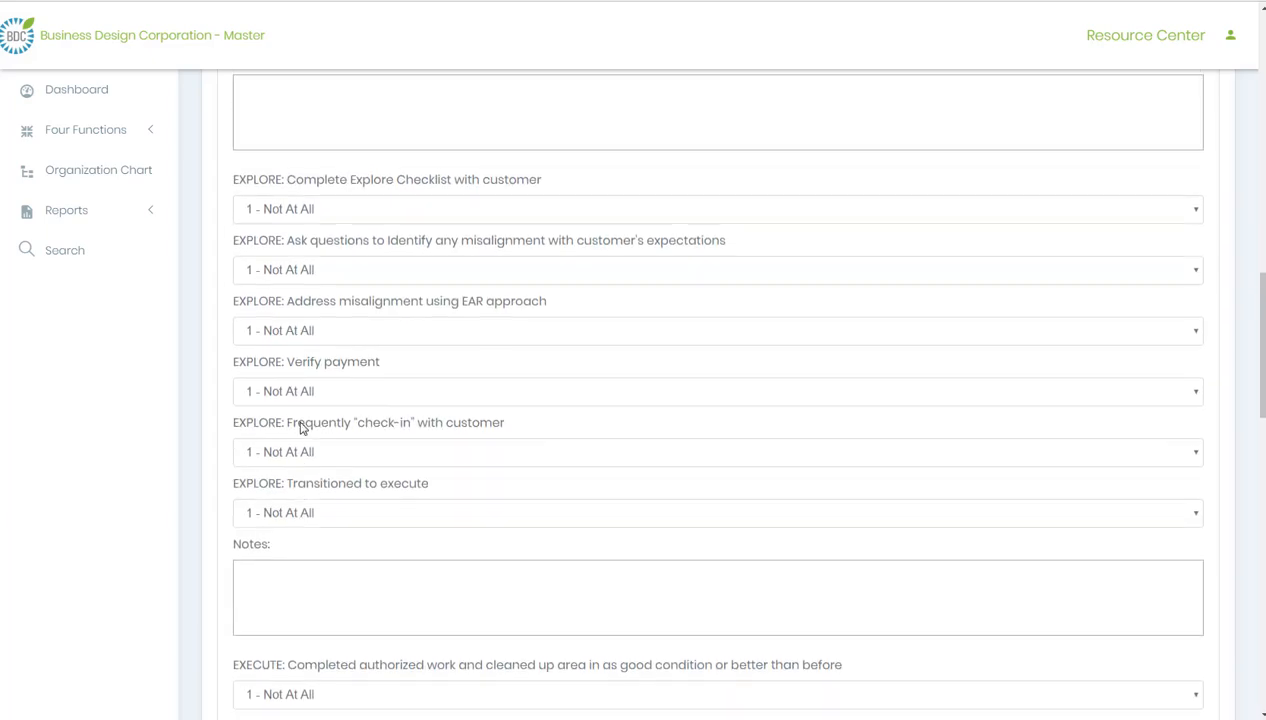
pyautogui.scroll(4, 303, 432)
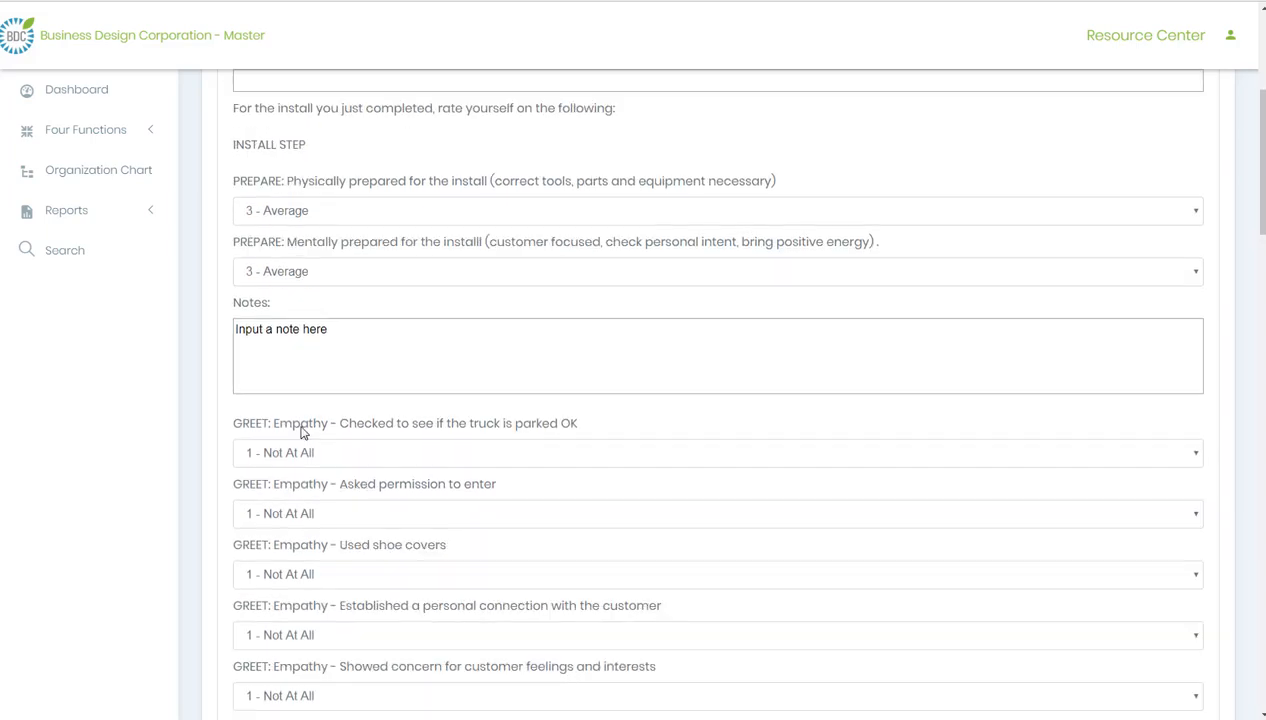
pyautogui.scroll(3, 311, 392)
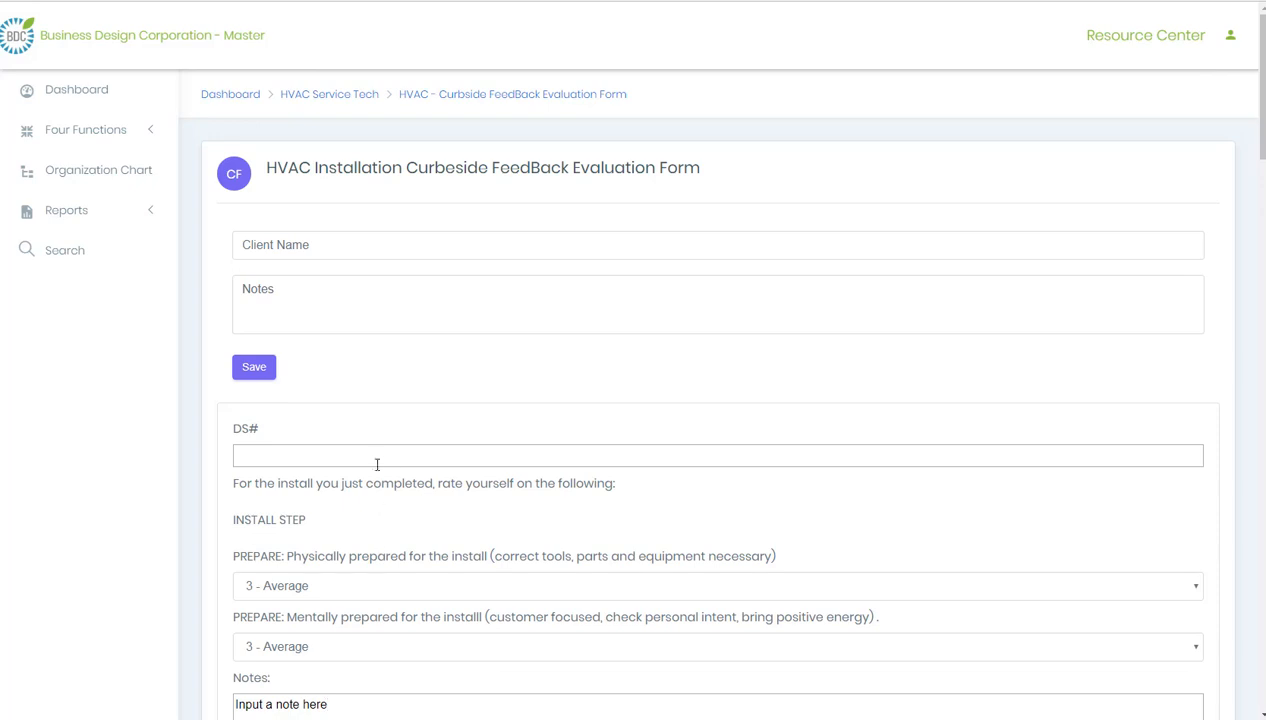
# Save the completed evaluation form and log out of the service technician's account
pyautogui.click(252, 370)
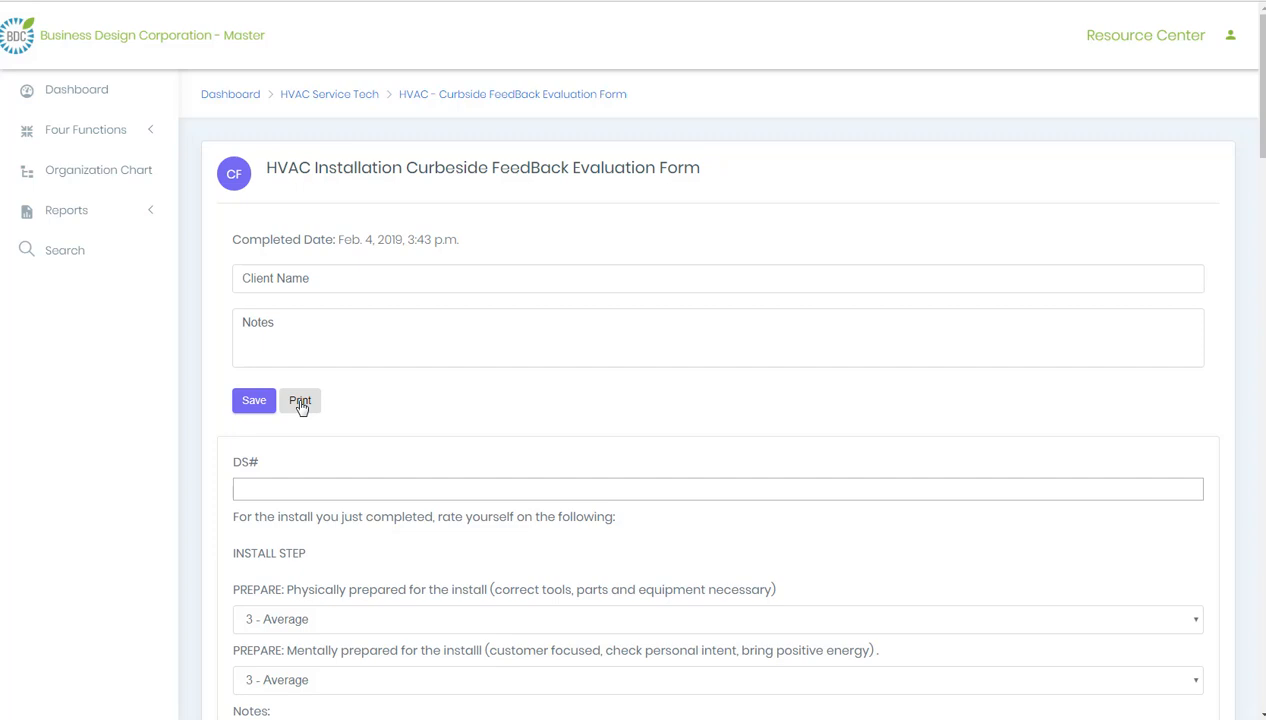
pyautogui.click(255, 404)
pyautogui.click(1230, 35)
pyautogui.click(1099, 138)
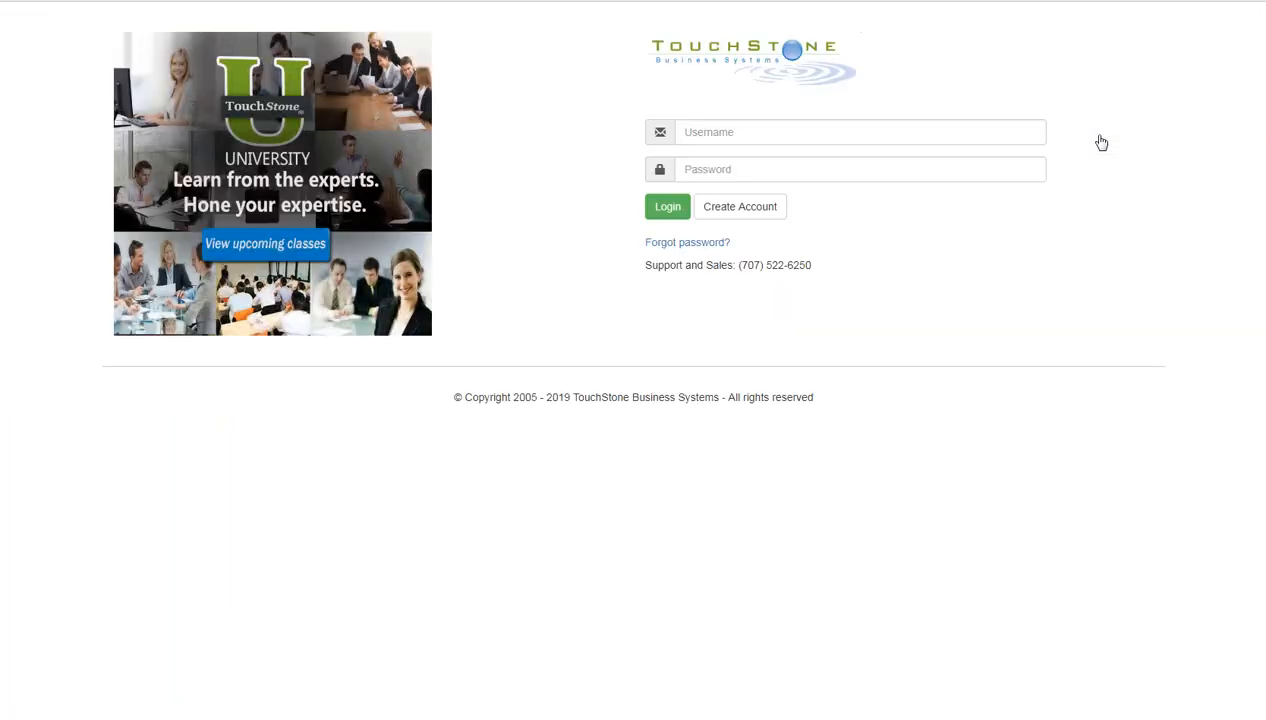
pyautogui.click(667, 210)
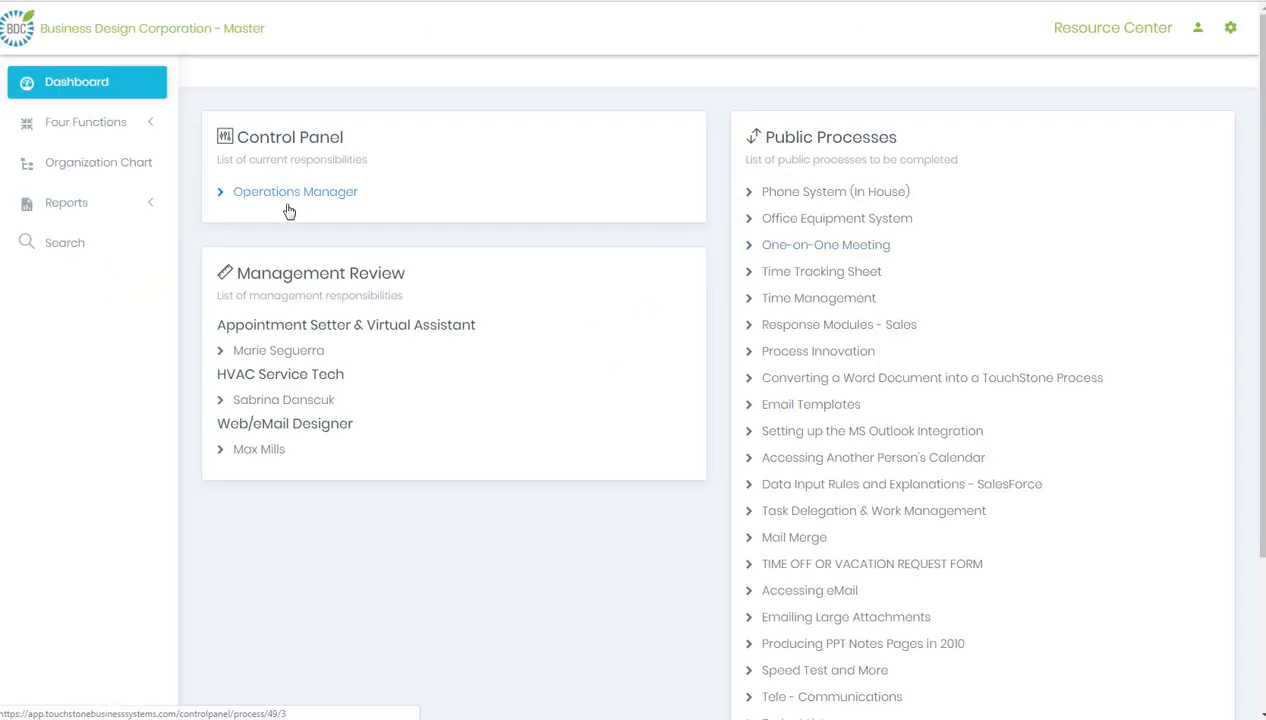
pyautogui.click(268, 406)
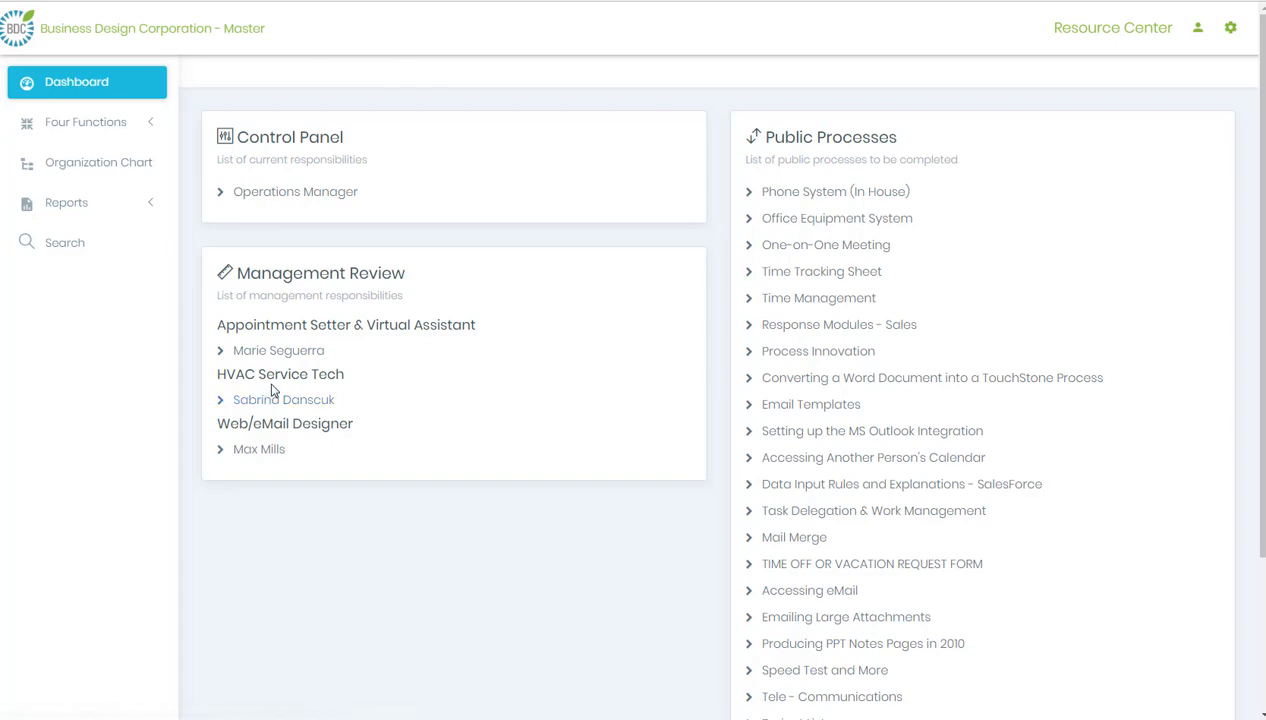
pyautogui.click(63, 207)
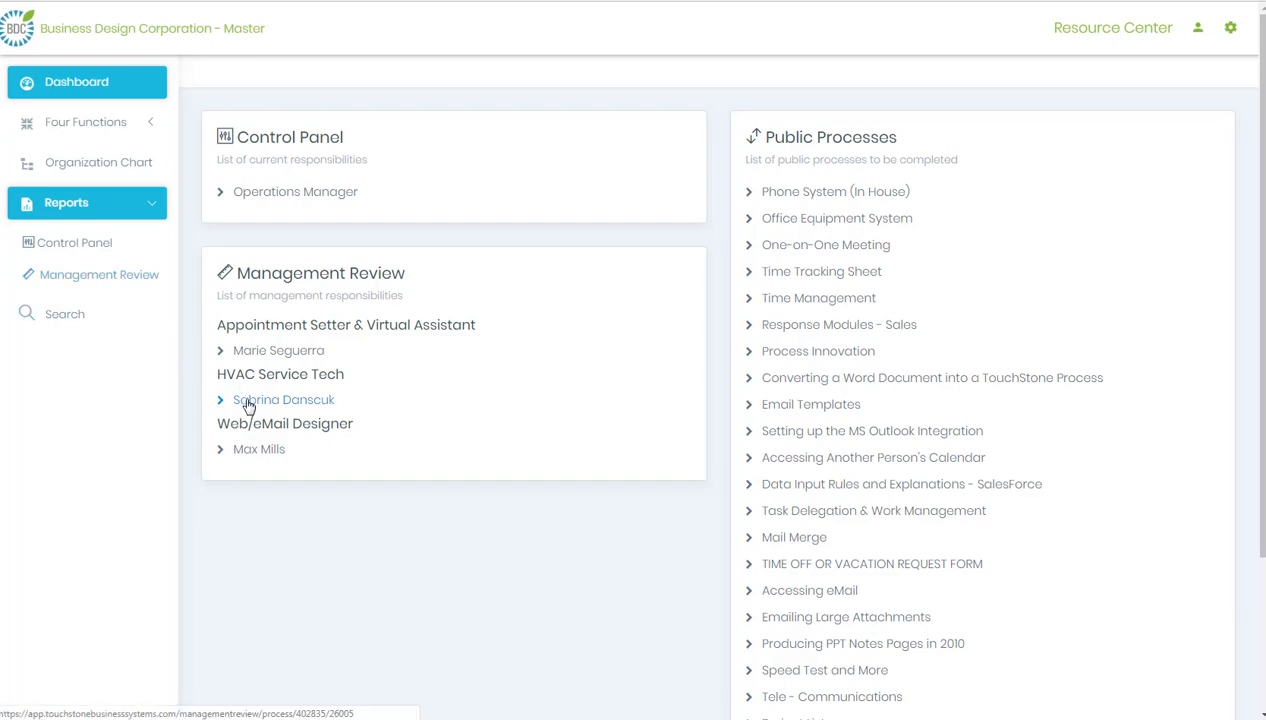
pyautogui.click(78, 285)
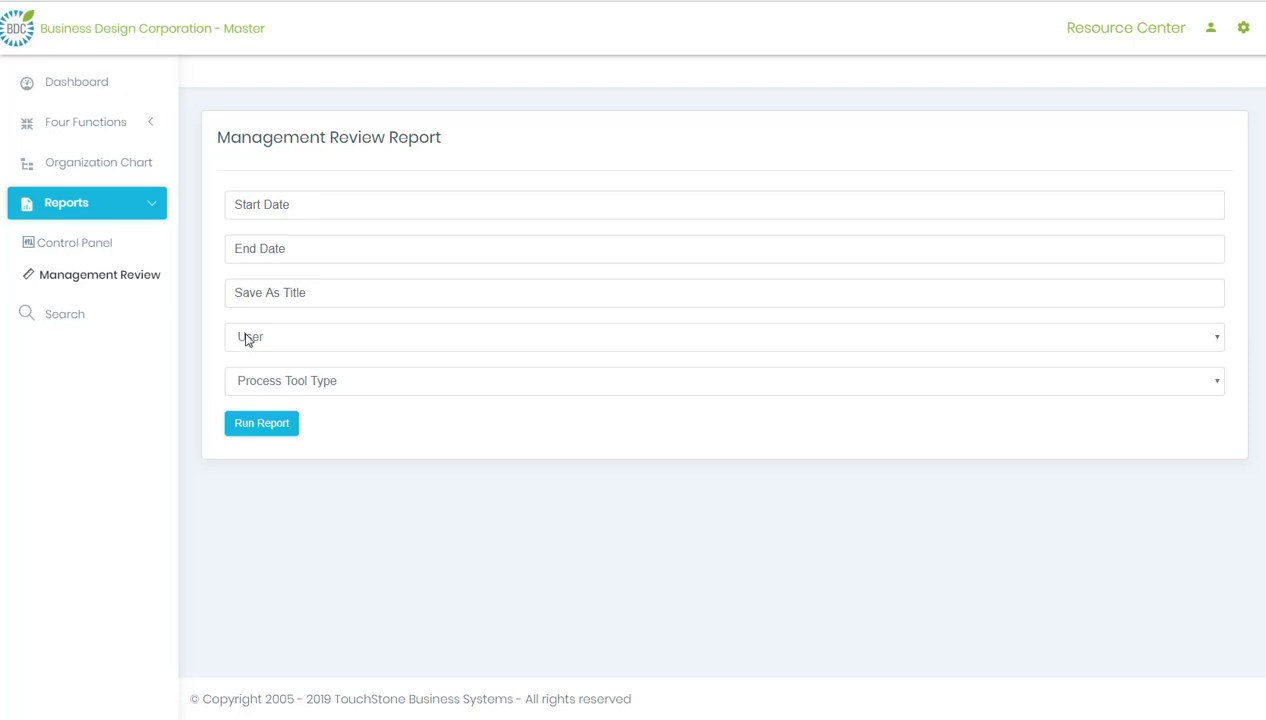
# Run the Management Review report for the HVAC service technician with Custom Form as the process tool type
pyautogui.click(247, 341)
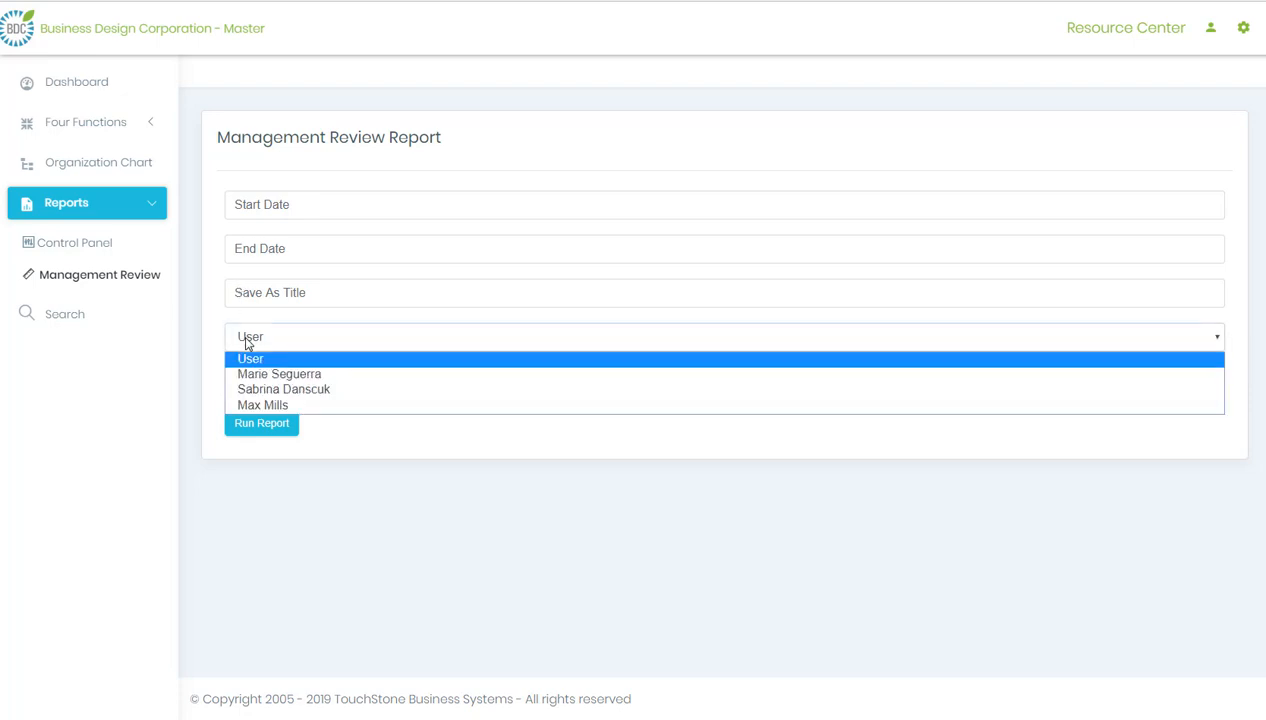
pyautogui.click(270, 390)
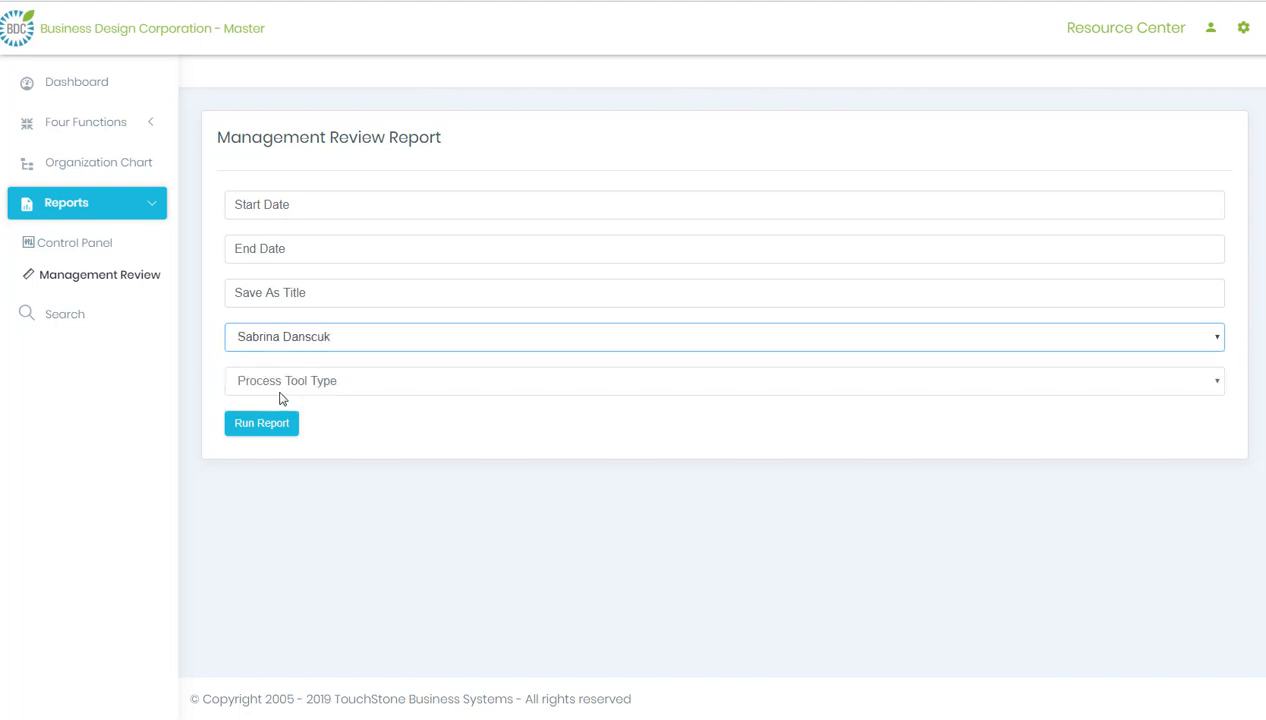
pyautogui.click(280, 392)
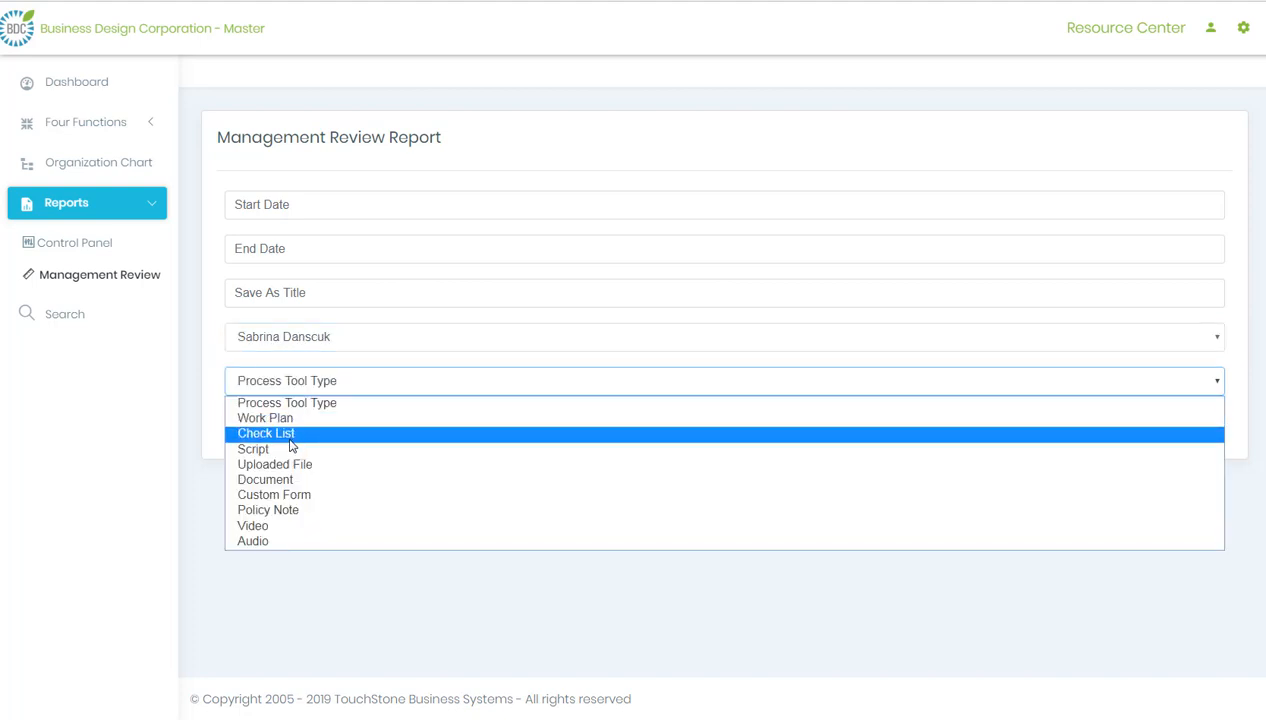
pyautogui.click(274, 497)
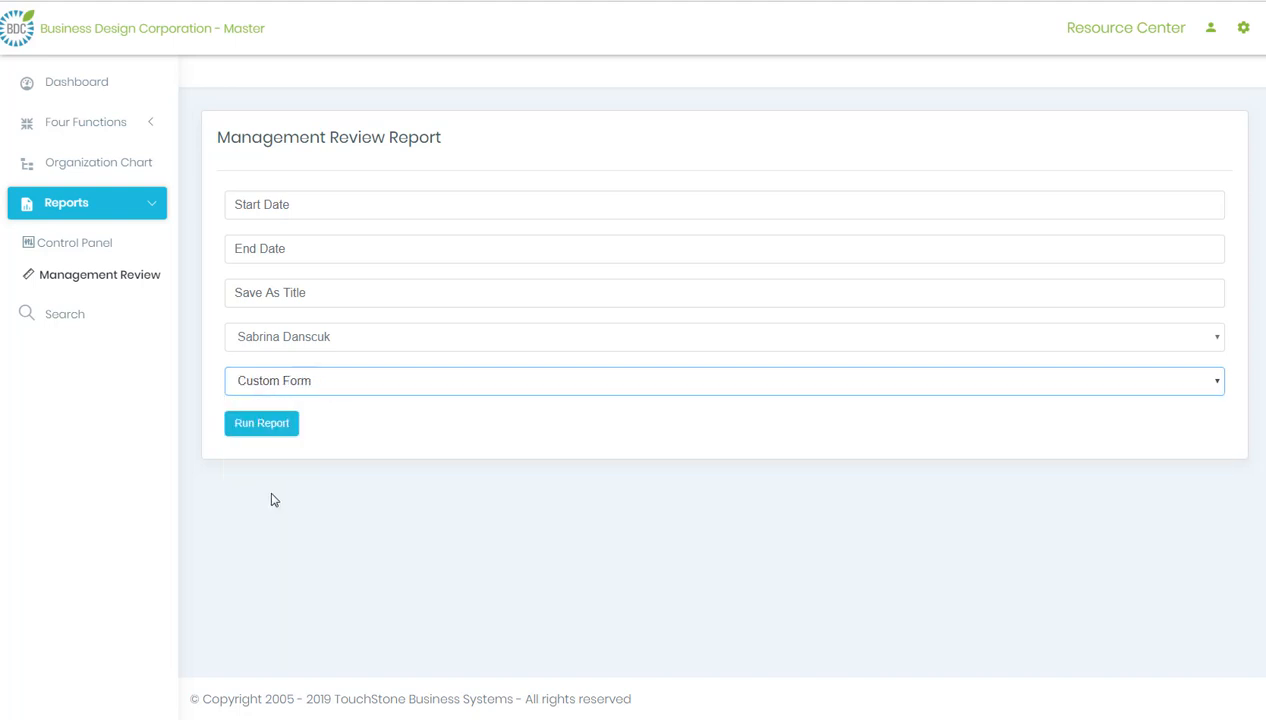
pyautogui.click(264, 430)
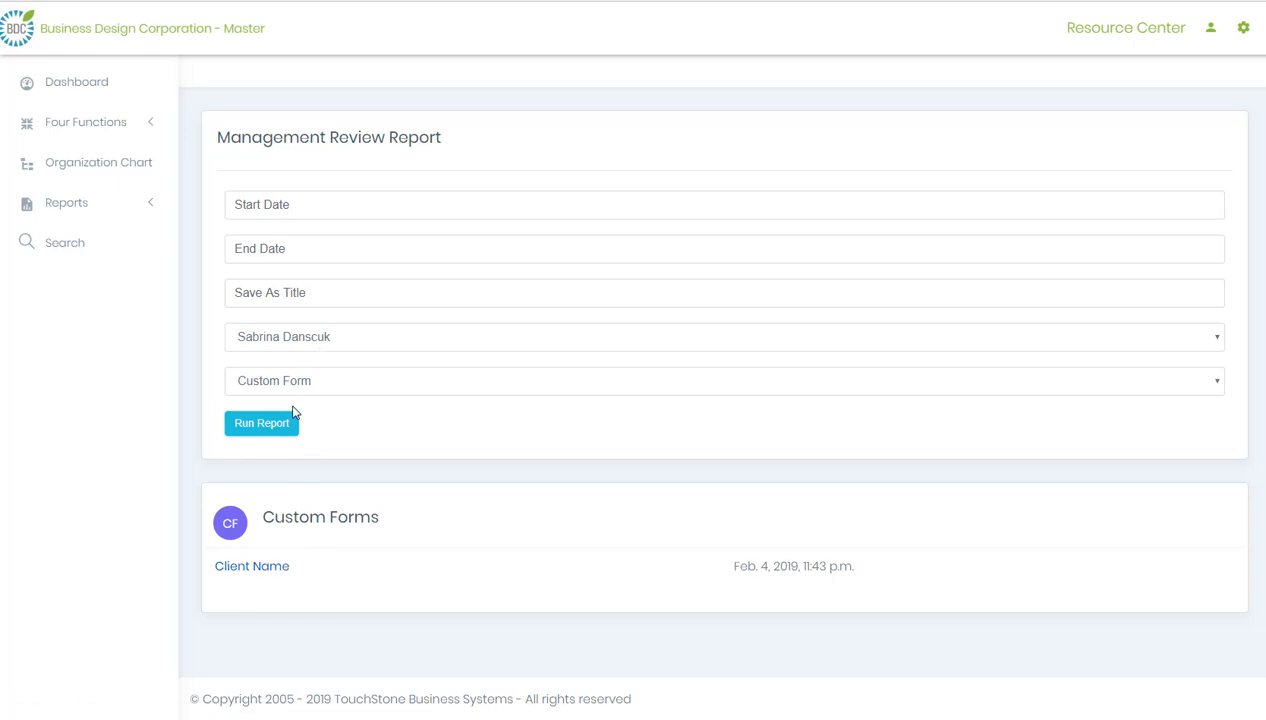
# Open the "Client Name" custom form from the report results and review its submitted ratings and notes
pyautogui.click(264, 576)
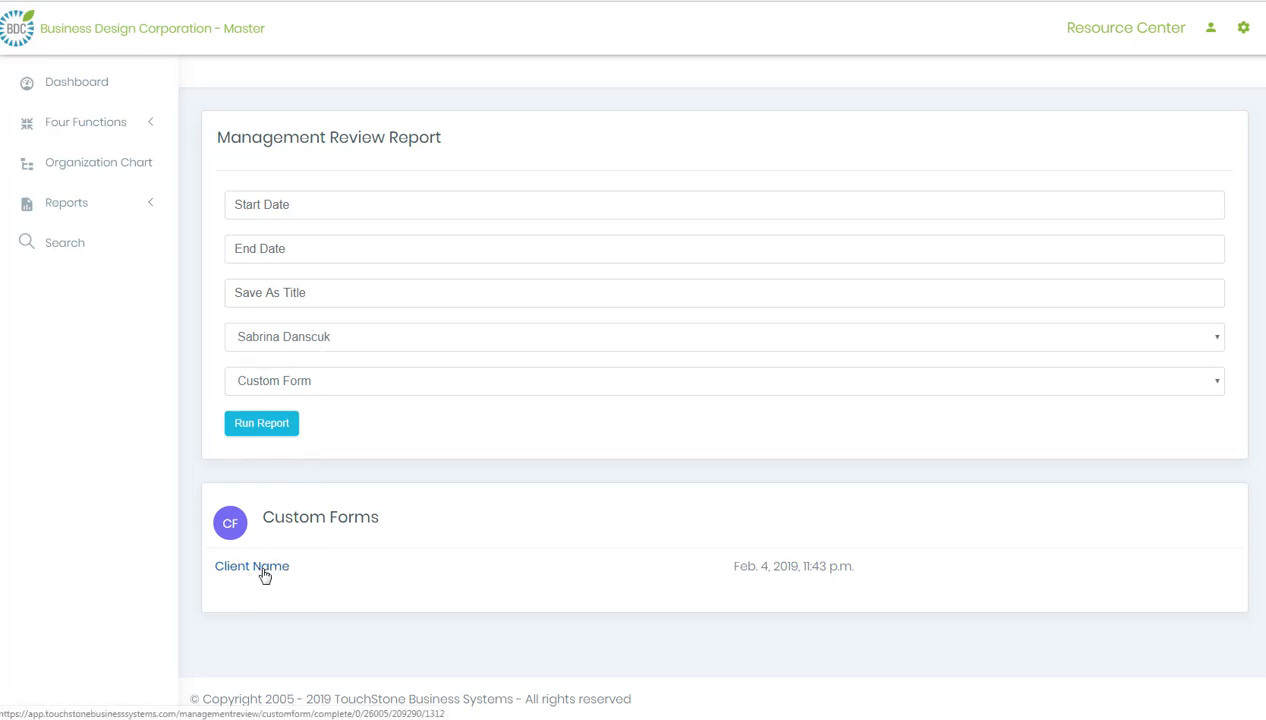
pyautogui.scroll(-4, 363, 405)
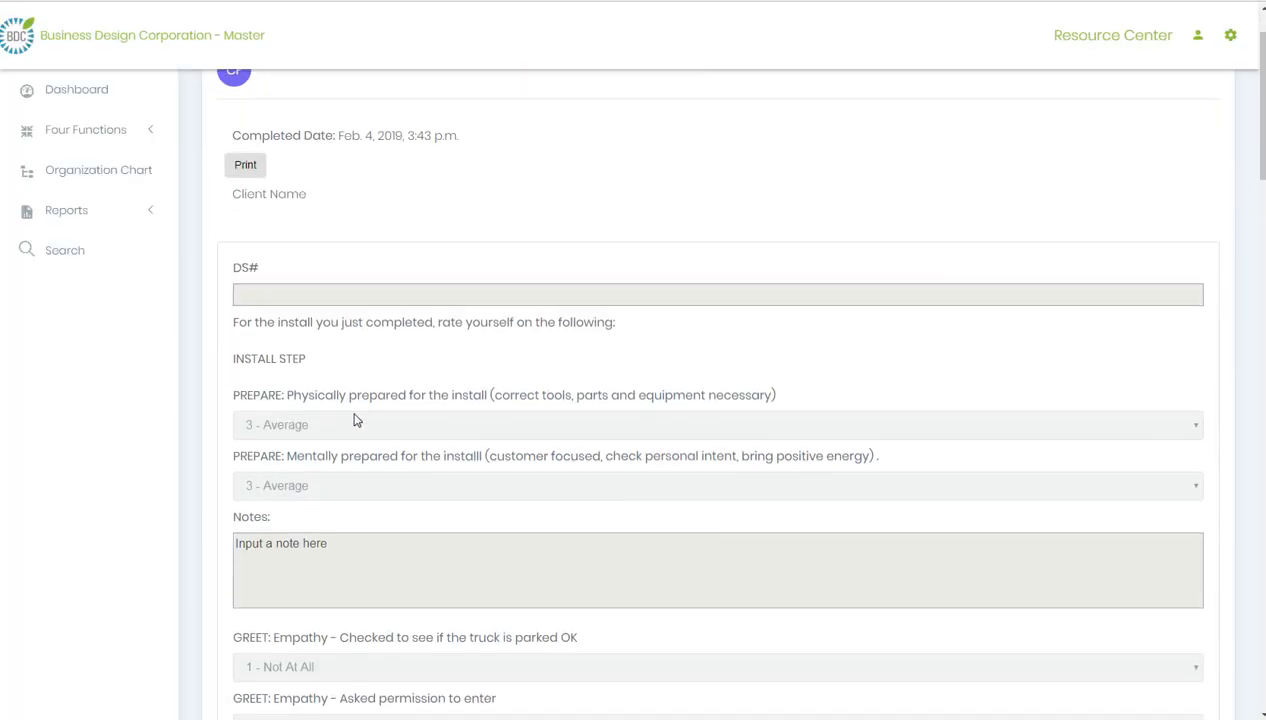
pyautogui.scroll(-2, 343, 465)
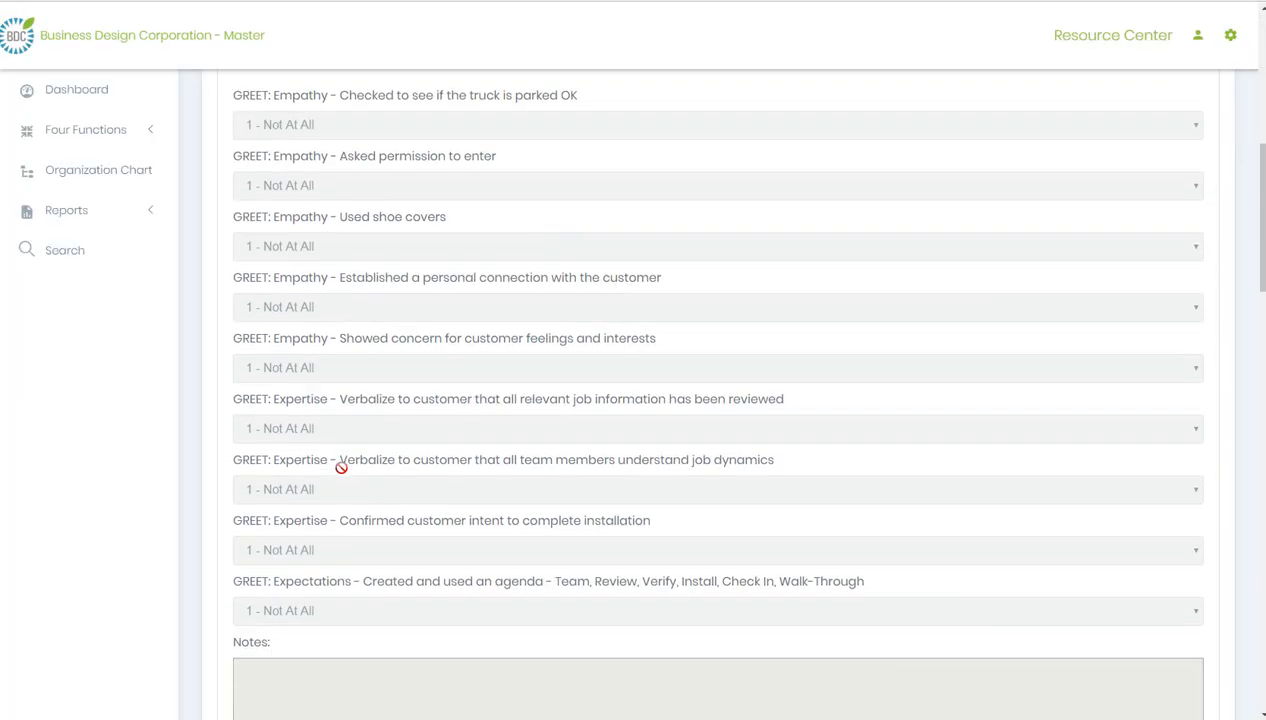
pyautogui.scroll(6, 343, 468)
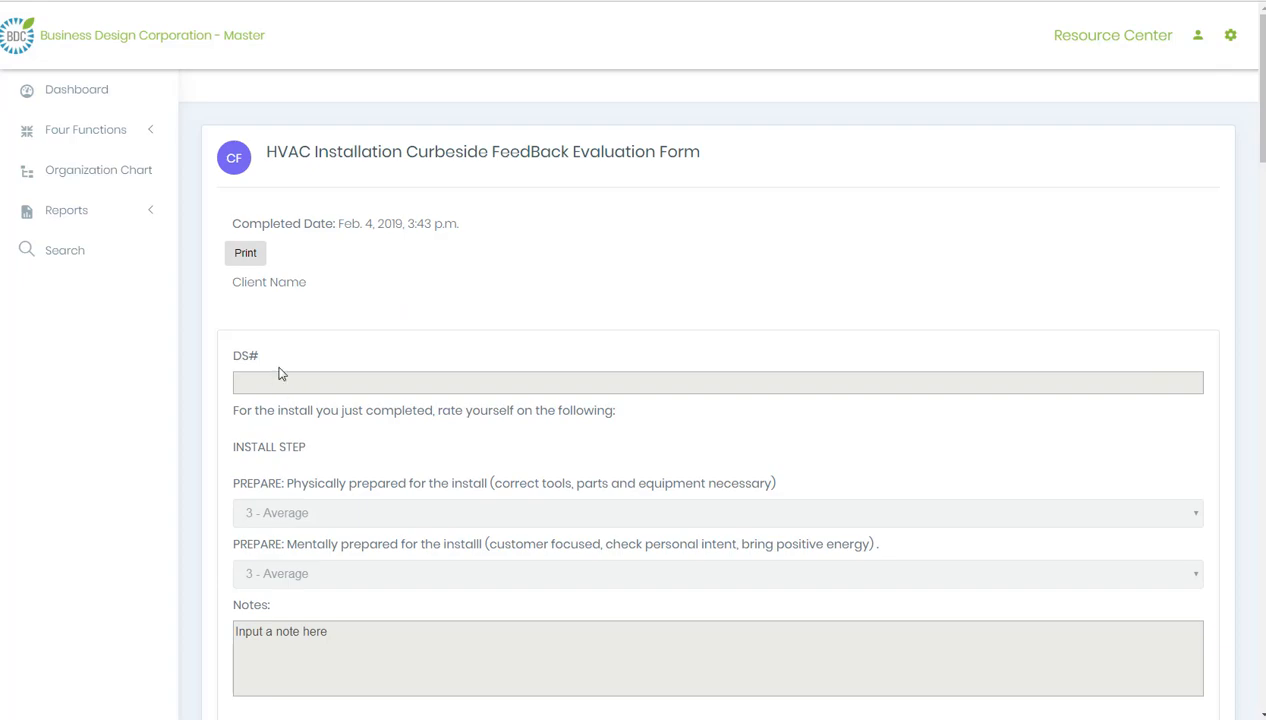